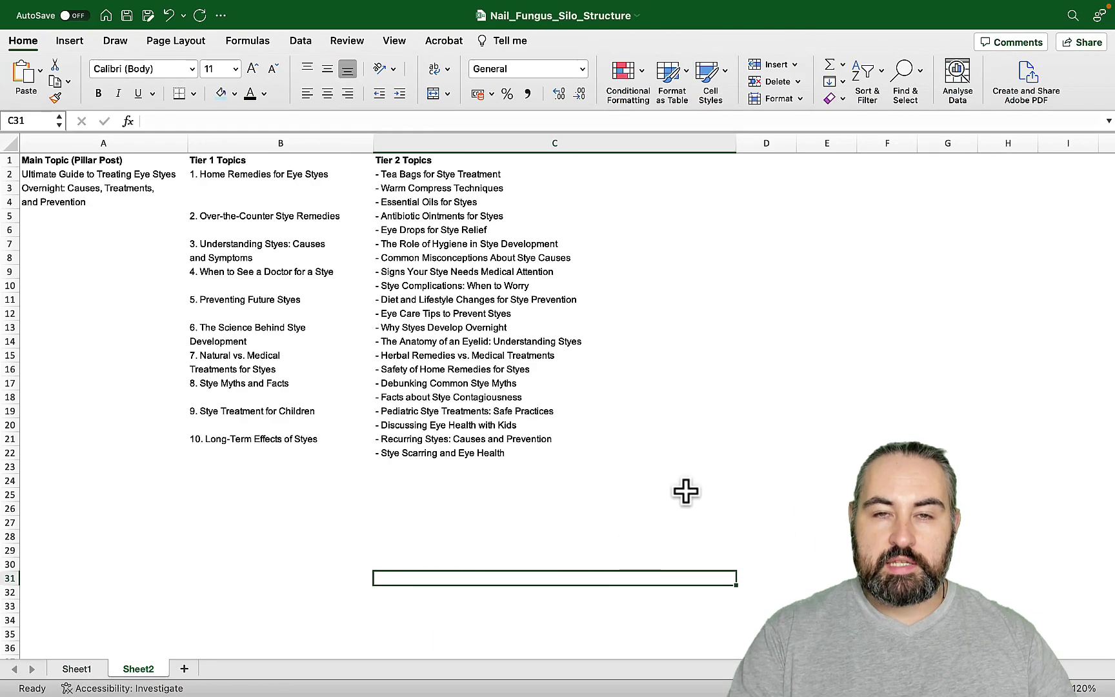
Step: Review the Excel stye silo table, checking the pillar post in A3 and Tier 2 topic in C5
{"action": "left_click", "coordinate": [659, 479]}
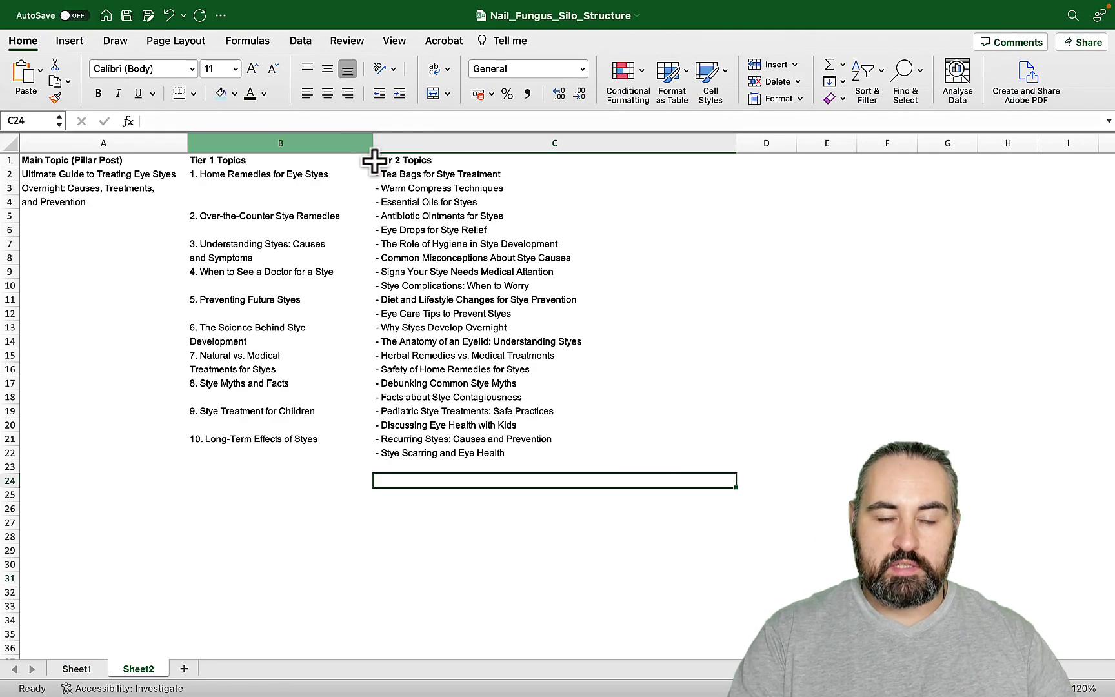
{"action": "left_click", "coordinate": [78, 187]}
{"action": "left_click", "coordinate": [453, 216]}
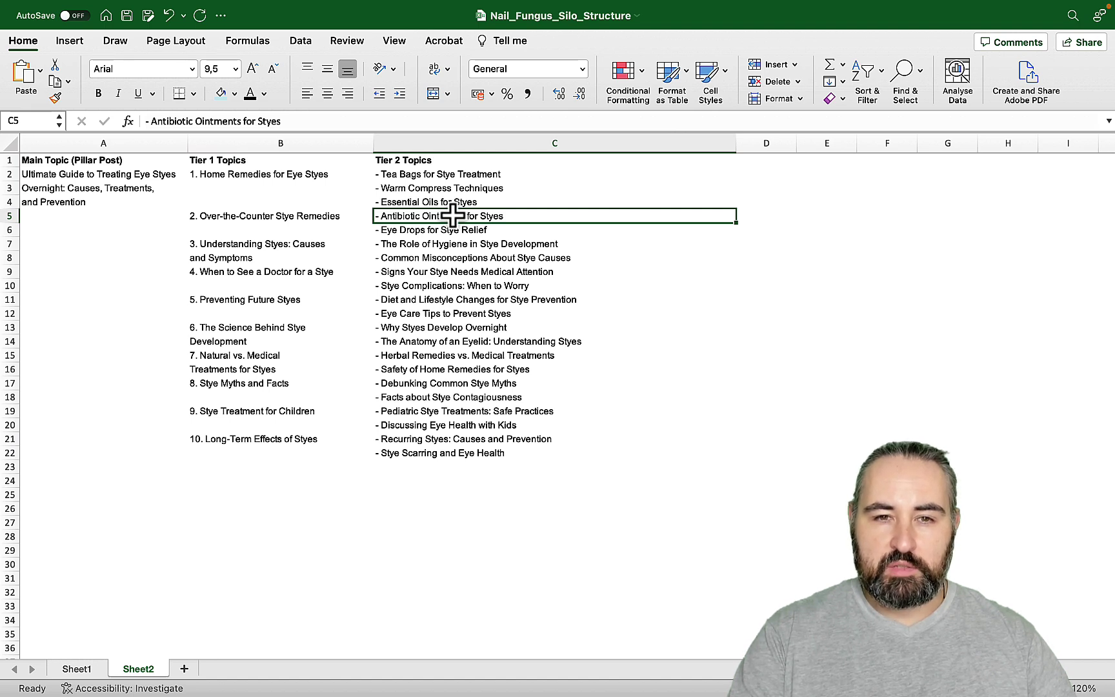
{"action": "left_click", "coordinate": [72, 188]}
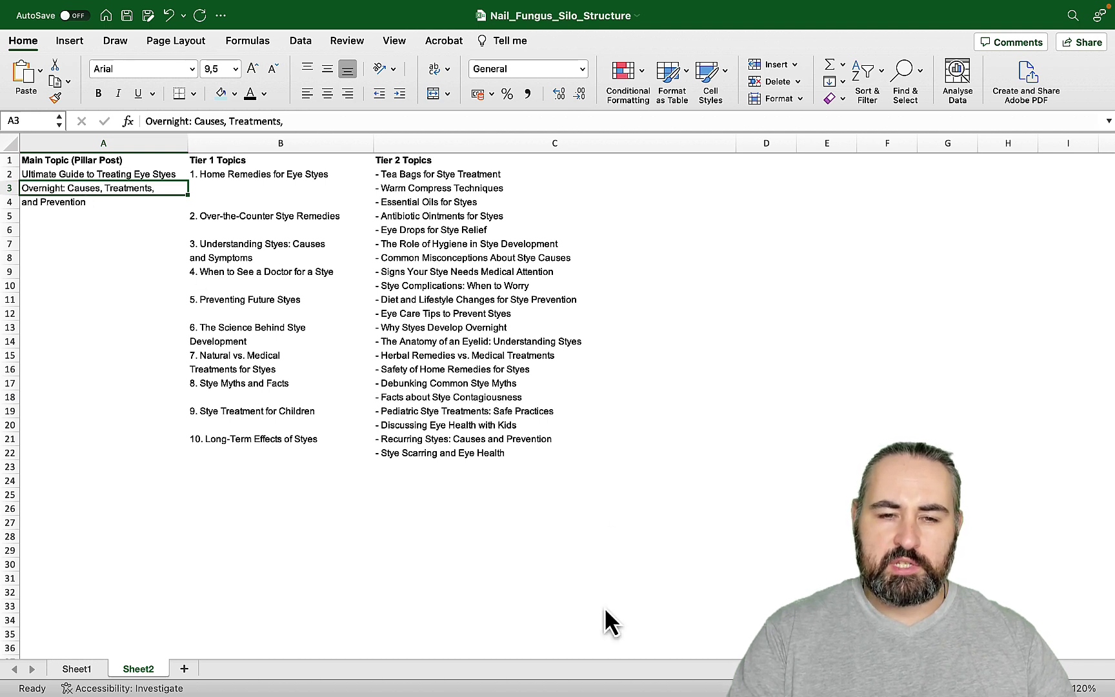
Step: Open the saved 'how to ged rid of' keyword report in Rank Atom
{"action": "left_click", "coordinate": [402, 674]}
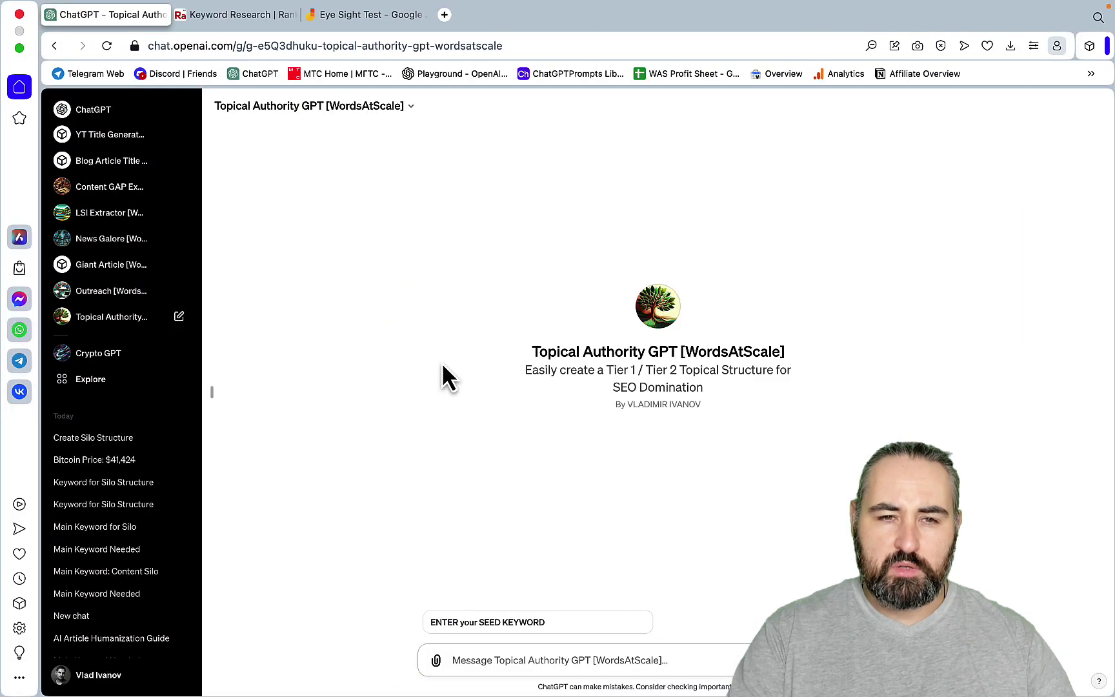
{"action": "left_click", "coordinate": [264, 15]}
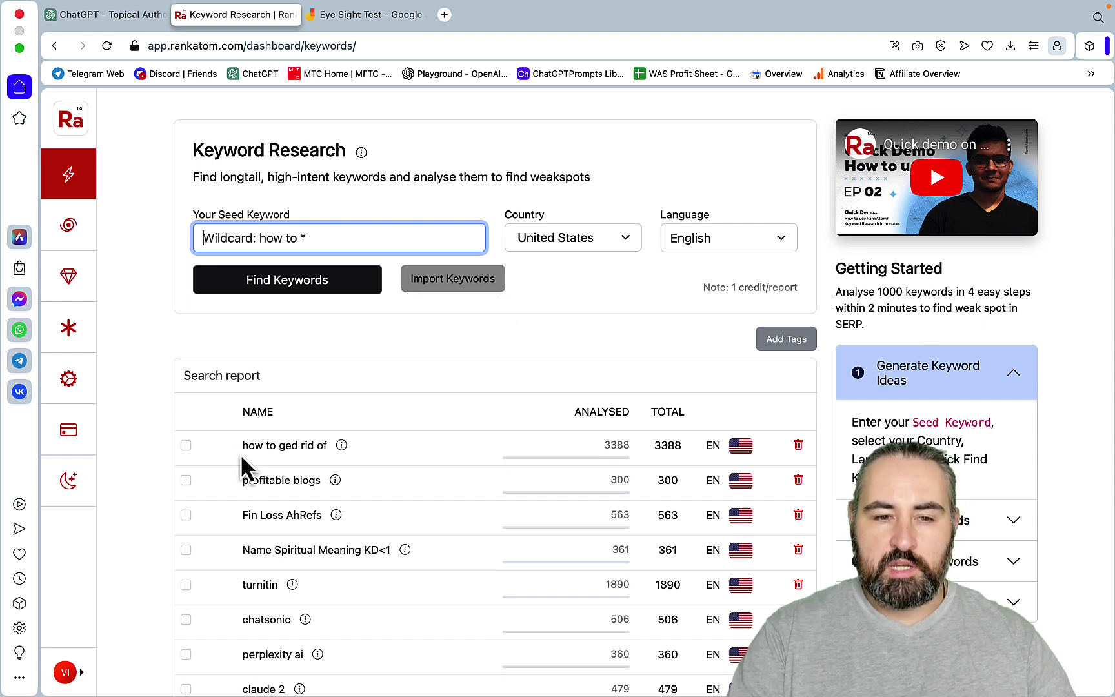
{"action": "left_click", "coordinate": [269, 446]}
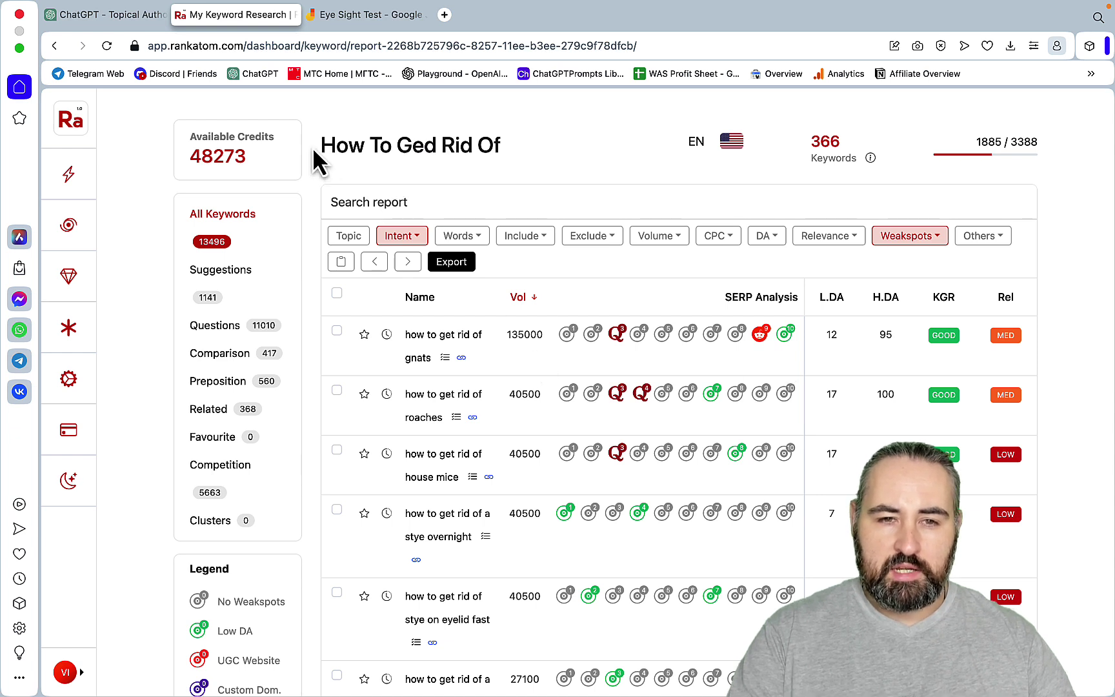
{"action": "left_click_drag", "start_coordinate": [323, 143], "coordinate": [507, 154]}
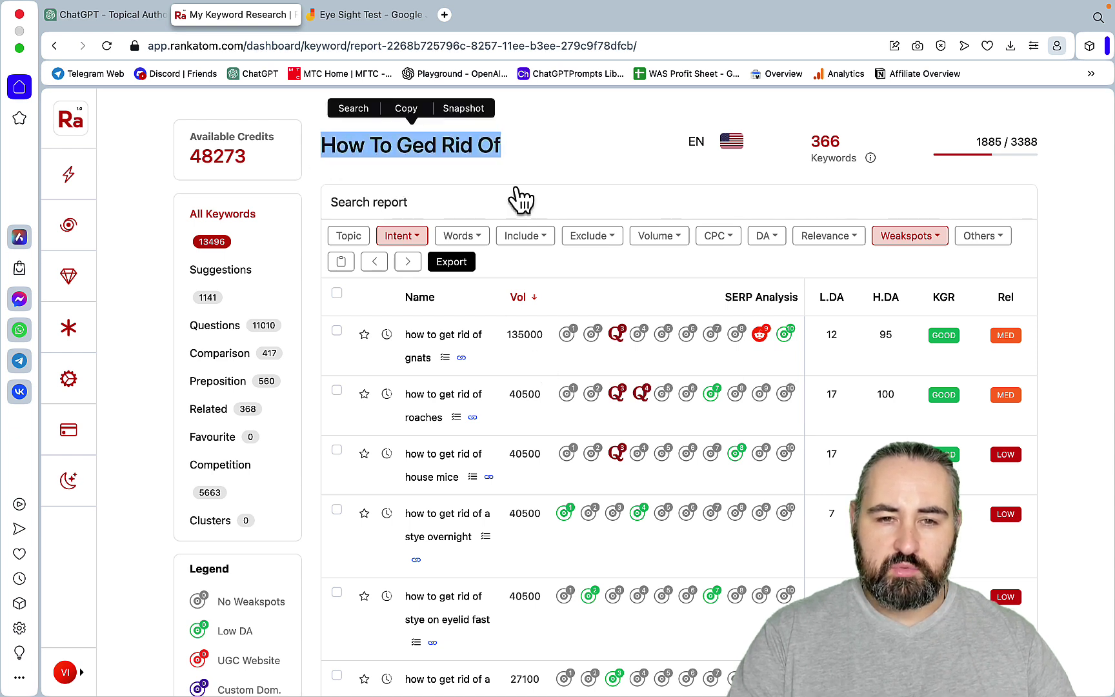
{"action": "left_click", "coordinate": [423, 240]}
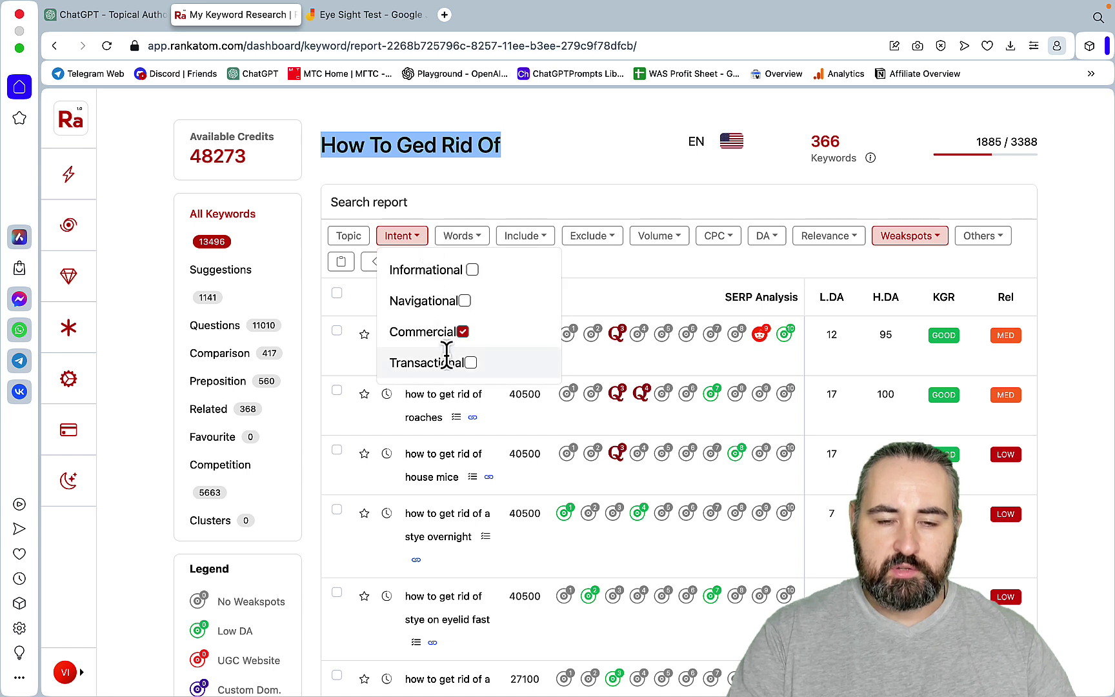
{"action": "left_click", "coordinate": [537, 179]}
{"action": "left_click", "coordinate": [935, 237]}
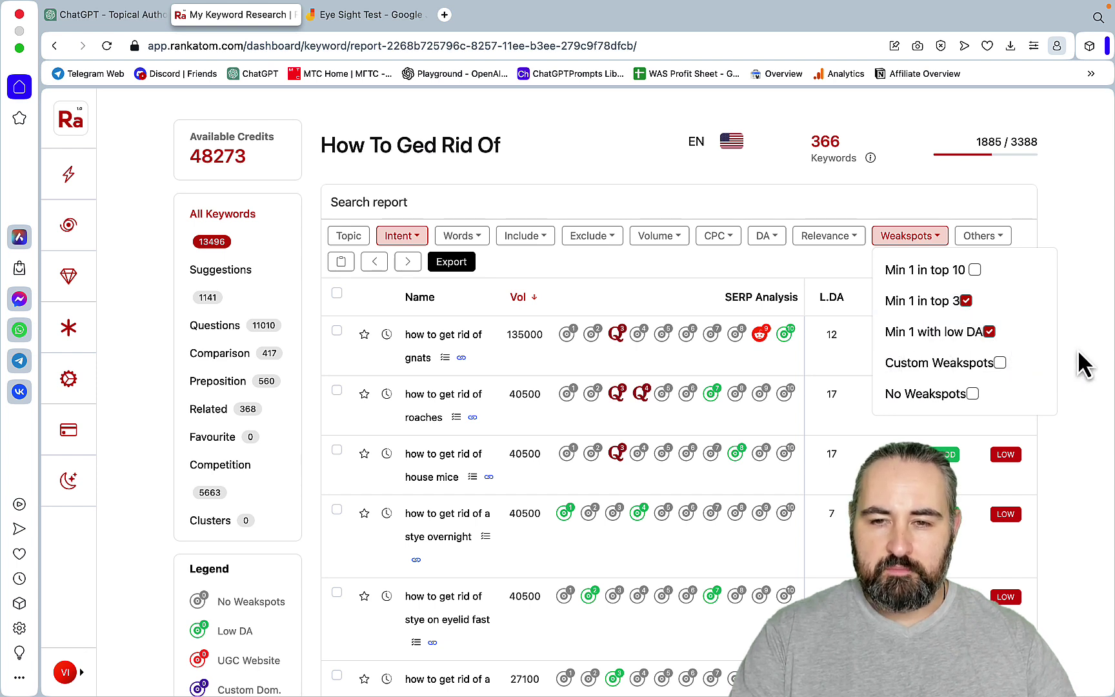
{"action": "left_click", "coordinate": [1091, 373]}
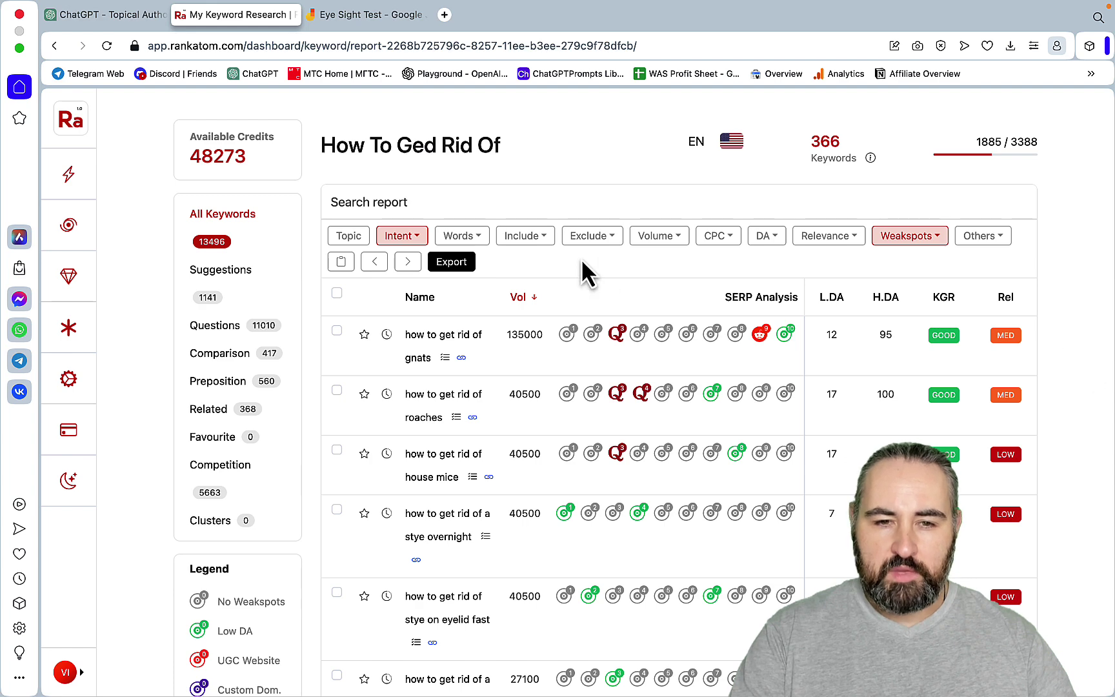
Step: Copy the keyword 'how to get rid of a stye overnight' from the Rank Atom report
{"action": "scroll", "coordinate": [491, 284], "scroll_direction": "down", "scroll_amount": 1}
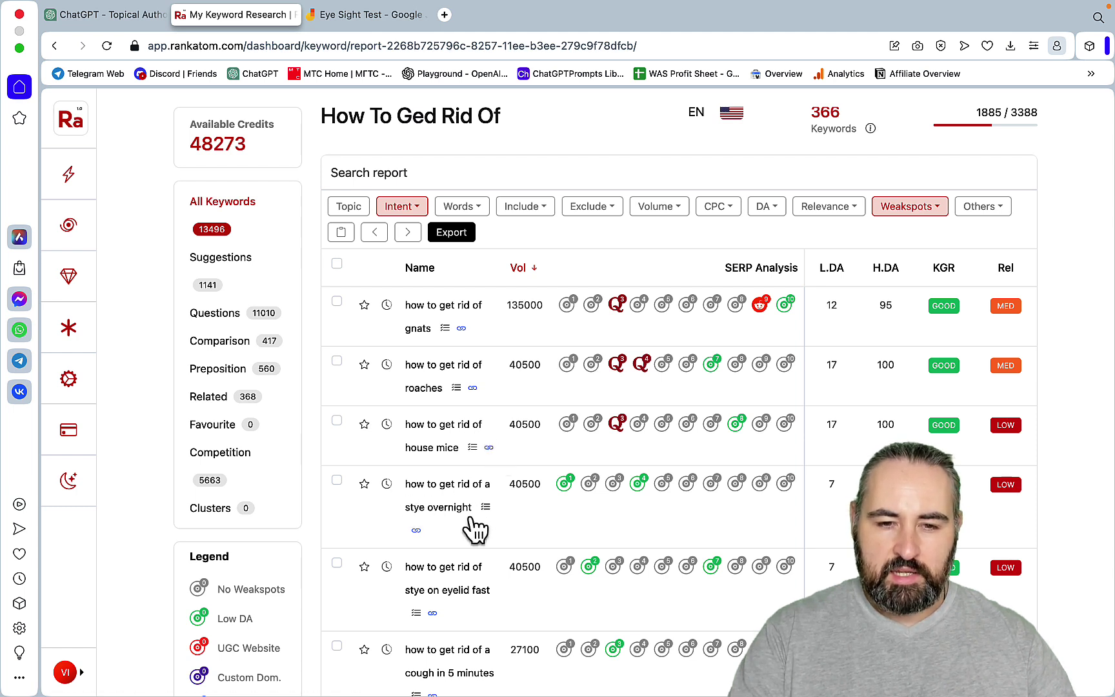
{"action": "left_click_drag", "start_coordinate": [479, 516], "coordinate": [410, 494]}
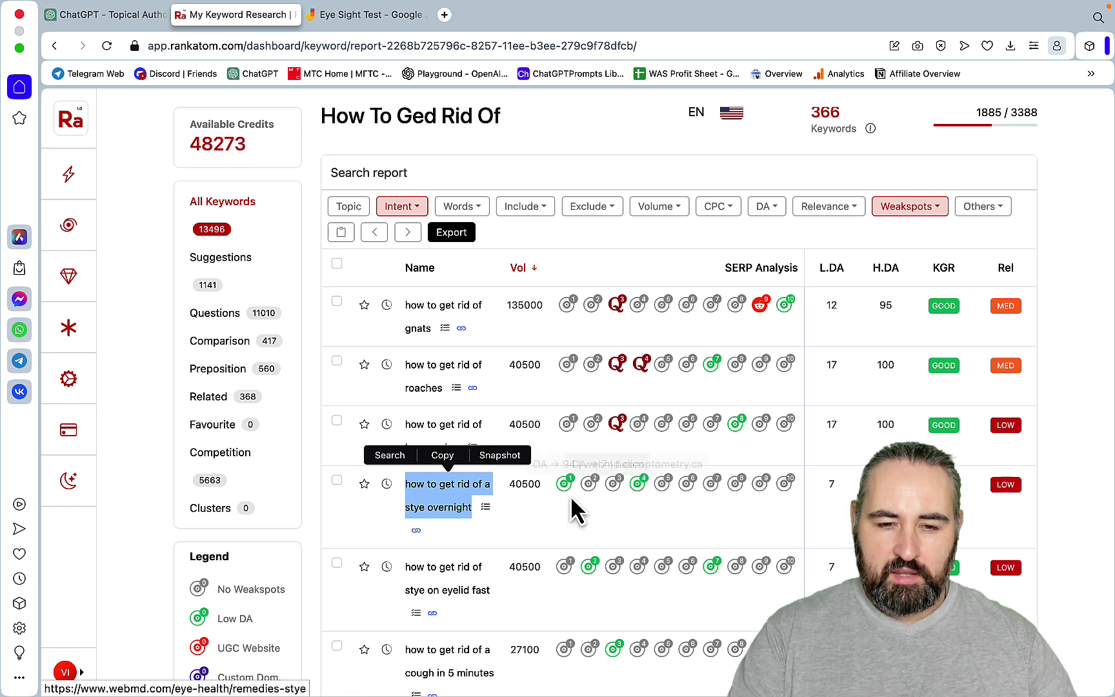
{"action": "left_click", "coordinate": [537, 524]}
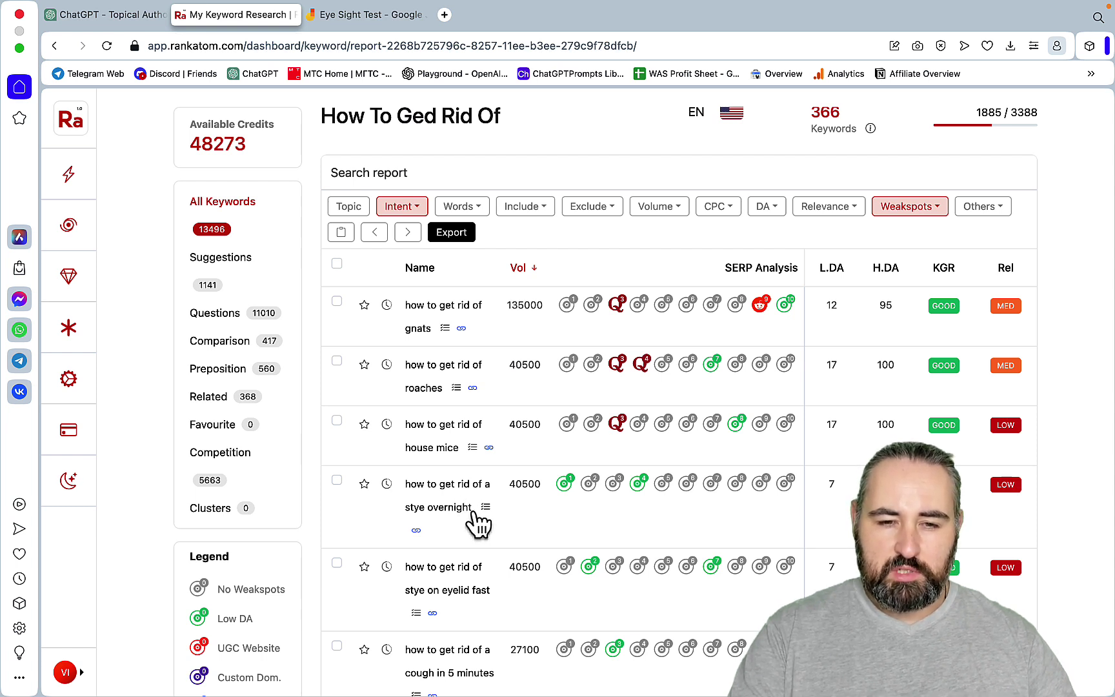
{"action": "left_click_drag", "start_coordinate": [473, 508], "coordinate": [406, 489]}
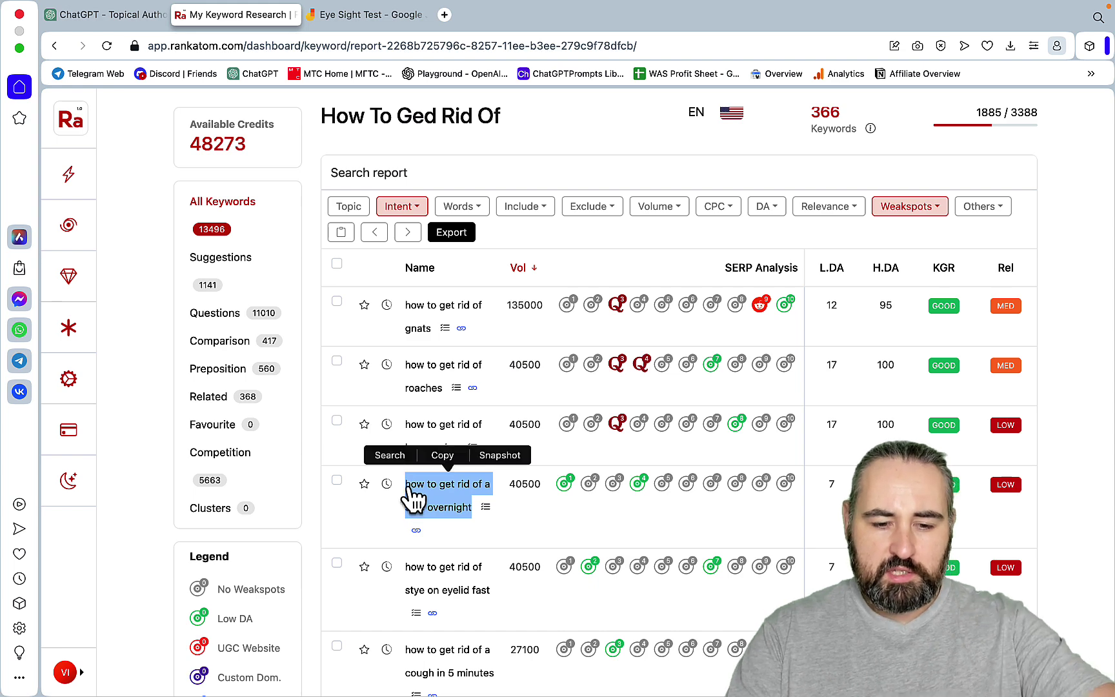
{"action": "key", "text": "ctrl+c"}
Step: Return to the Topical Authority GPT chat, then move to the Jamboard silo diagram
{"action": "left_click", "coordinate": [134, 19]}
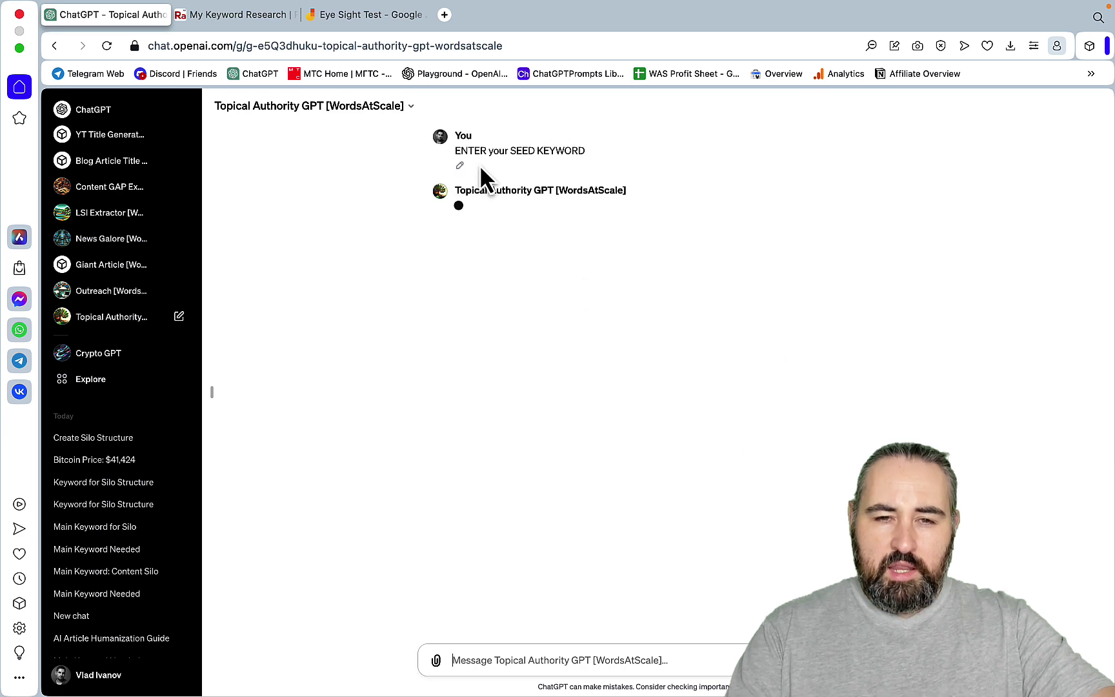
{"action": "key", "text": "ctrl+Tab"}
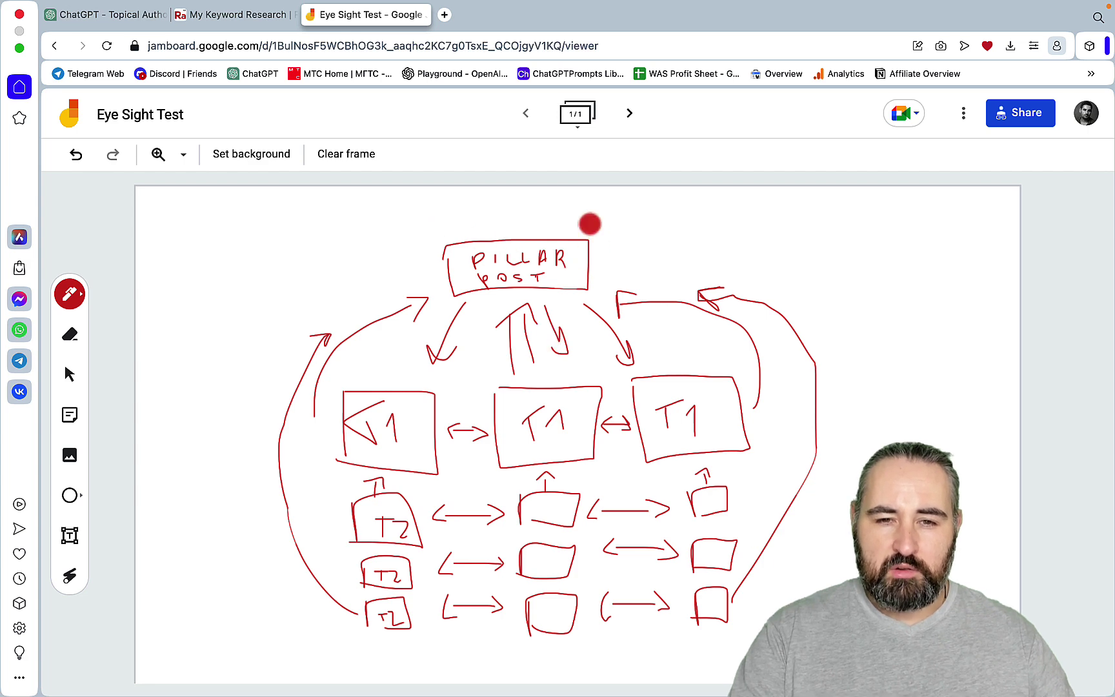
Step: Draw a checkmark beside the PILLAR POST box on the Jamboard diagram
{"action": "mouse_move", "coordinate": [605, 219]}
{"action": "left_mouse_down"}
{"action": "mouse_move", "coordinate": [613, 244]}
{"action": "mouse_move", "coordinate": [640, 219]}
{"action": "left_mouse_up"}
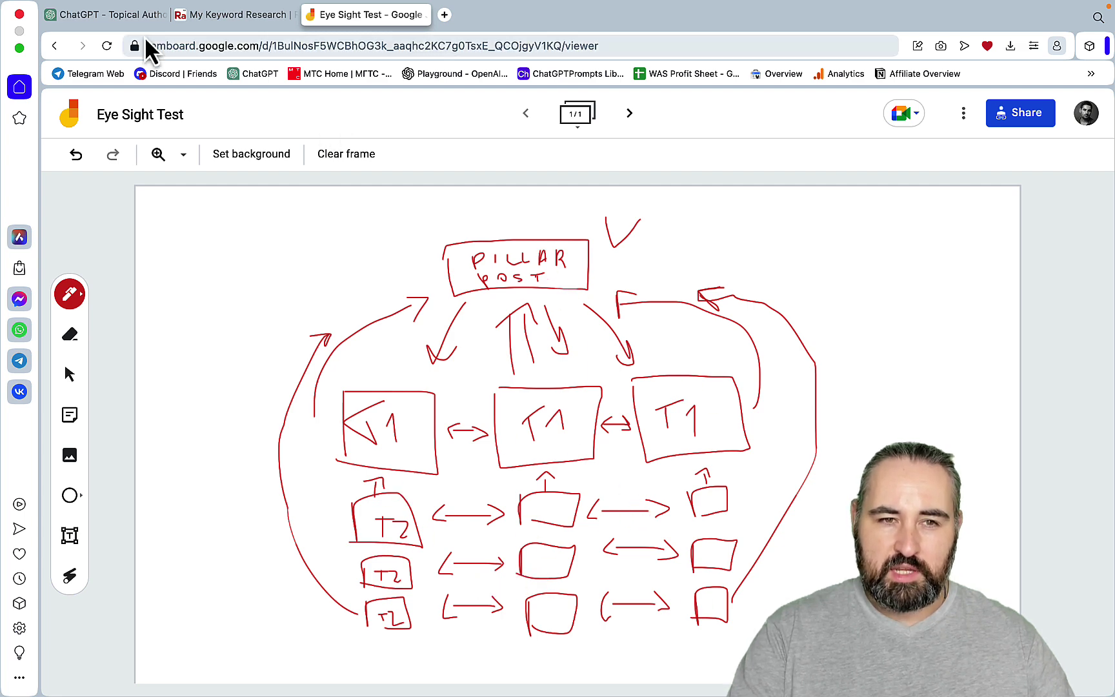
Step: Send the seed keyword 'how to get rid of a stye overnight' to the Topical Authority GPT
{"action": "left_click", "coordinate": [127, 15]}
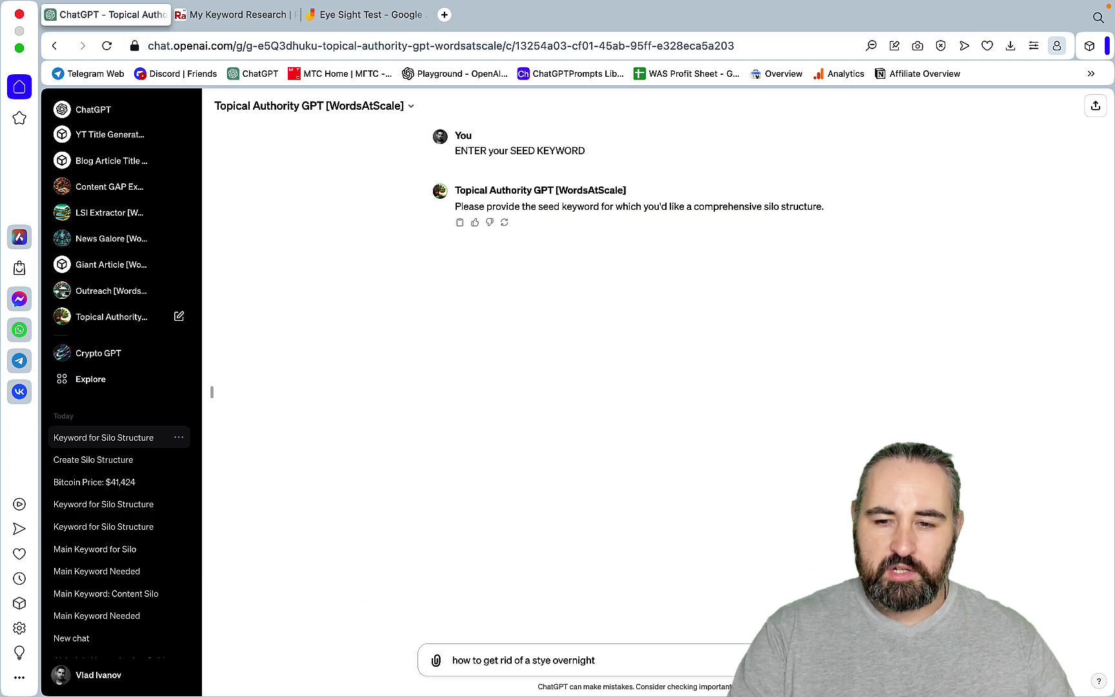
{"action": "key", "text": "Return"}
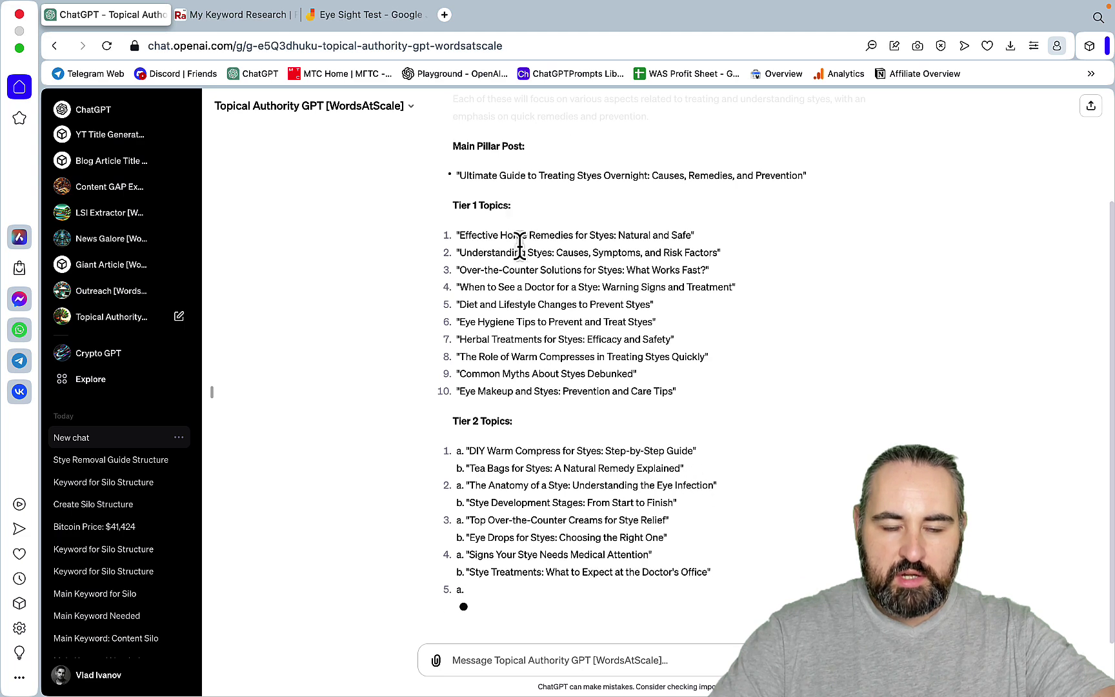
Step: Scroll through the GPT's reply to read the pillar post, Tier 1 and Tier 2 lists
{"action": "scroll", "coordinate": [461, 284], "scroll_direction": "up", "scroll_amount": 2}
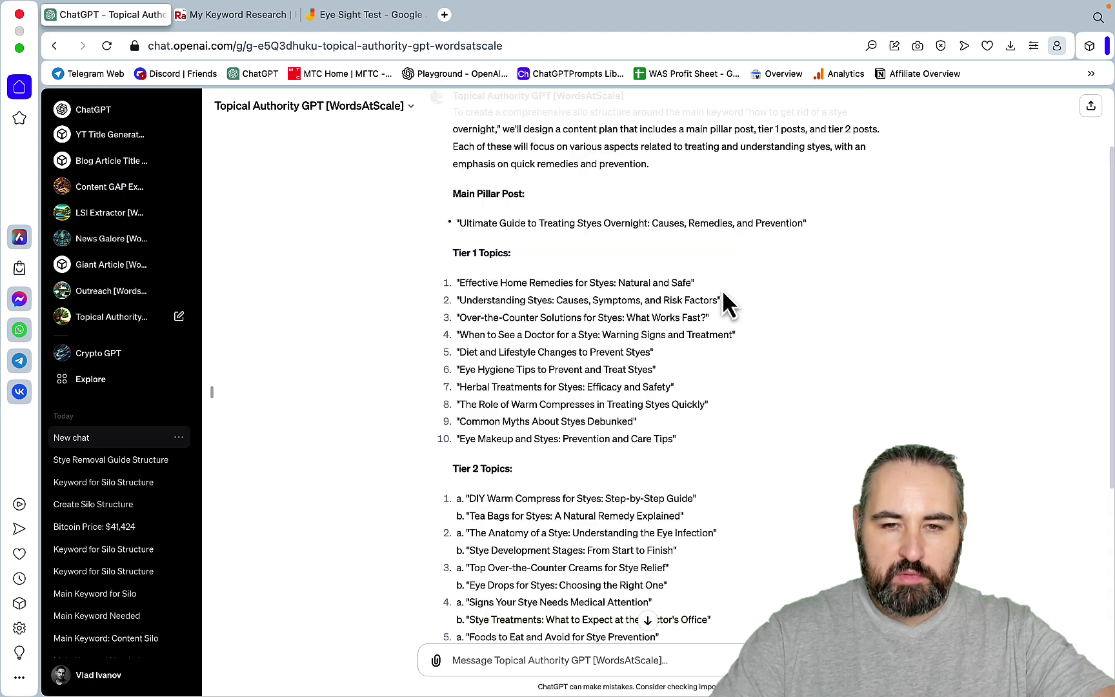
{"action": "scroll", "coordinate": [643, 412], "scroll_direction": "down", "scroll_amount": 3}
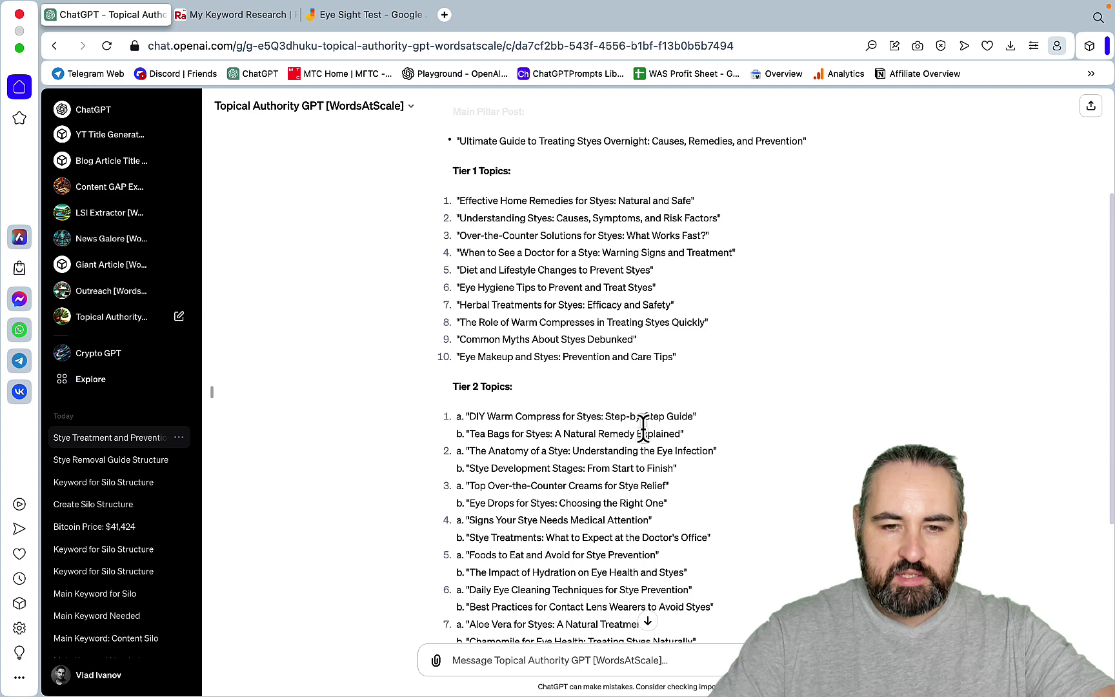
{"action": "scroll", "coordinate": [707, 495], "scroll_direction": "up", "scroll_amount": 3}
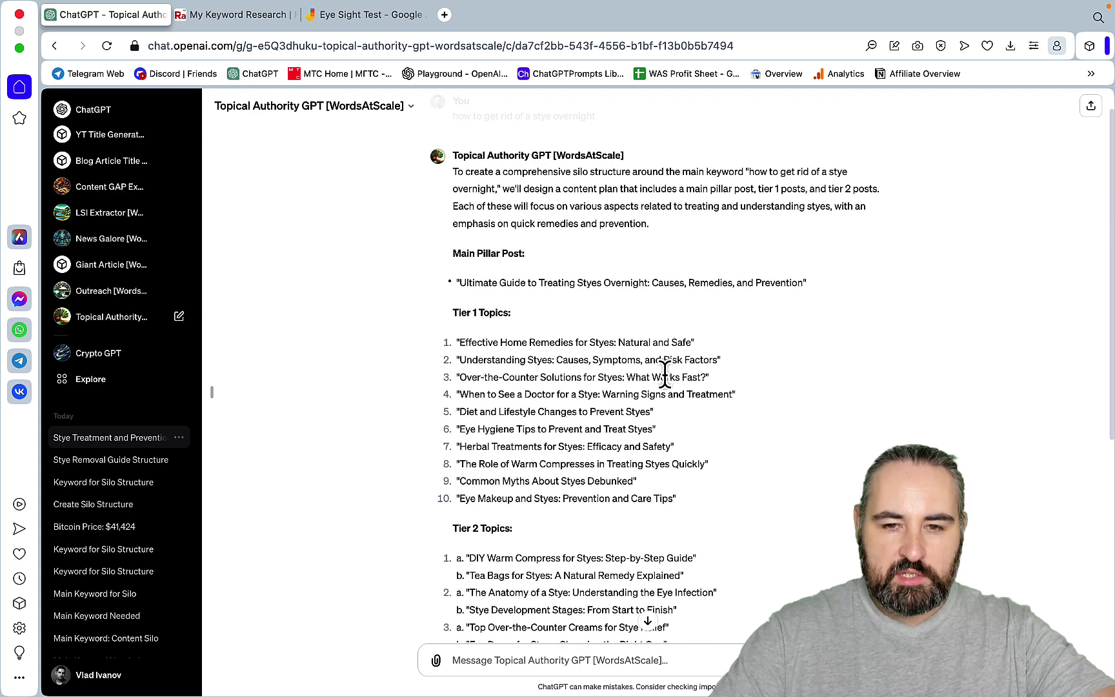
{"action": "scroll", "coordinate": [727, 429], "scroll_direction": "down", "scroll_amount": 3}
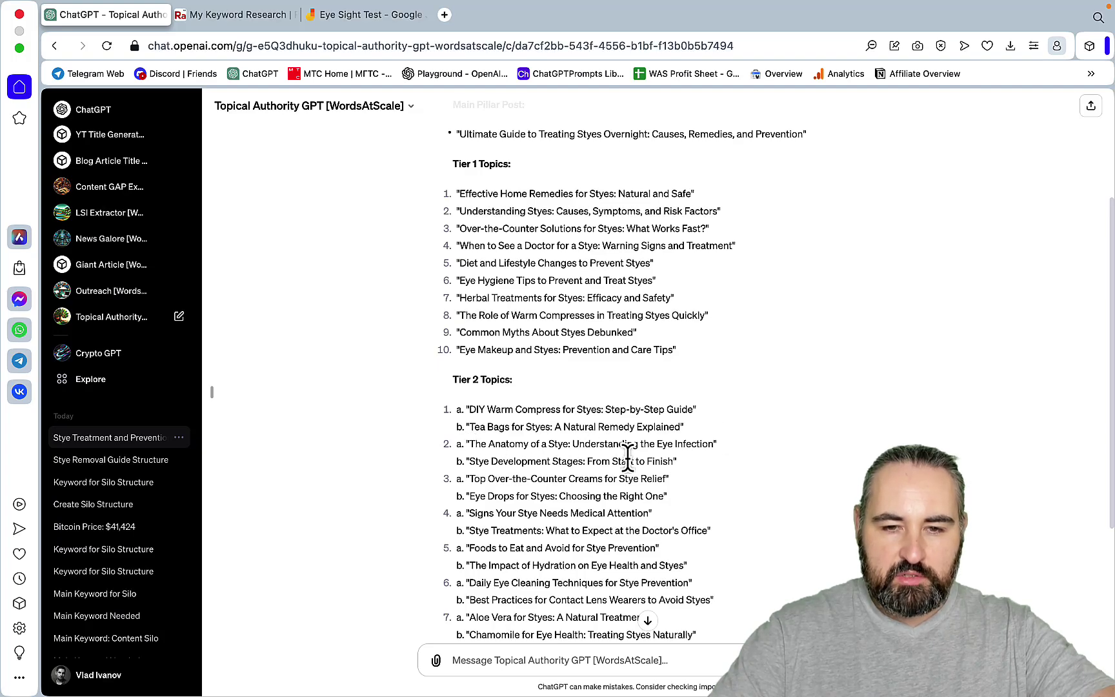
{"action": "scroll", "coordinate": [711, 476], "scroll_direction": "down", "scroll_amount": 4}
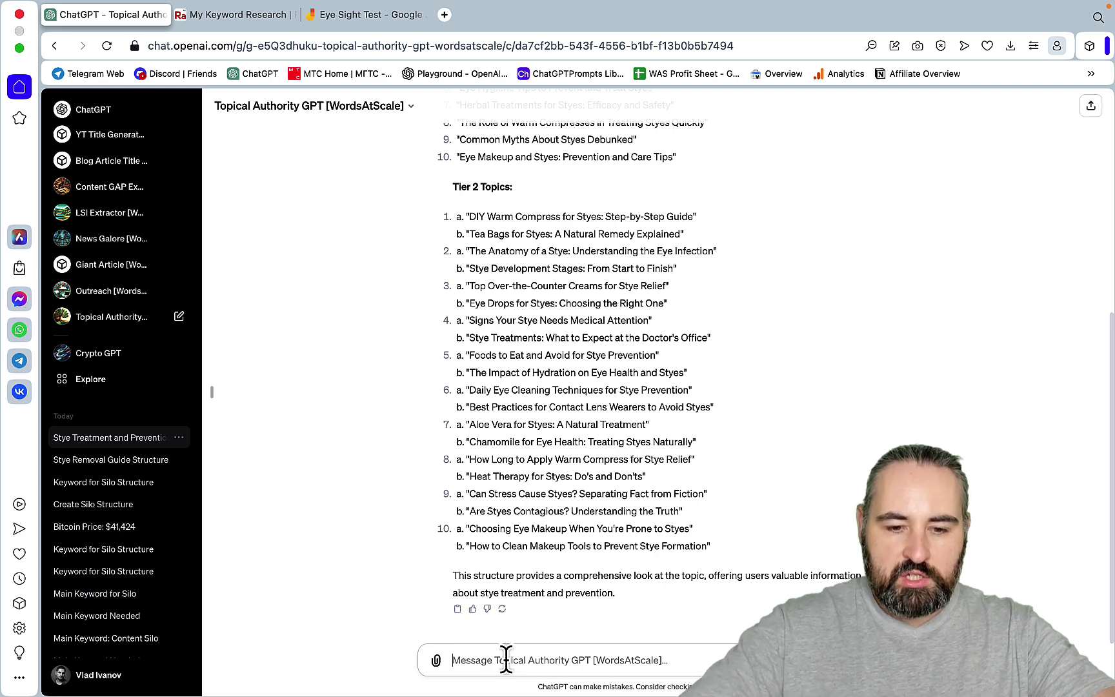
Step: Ask the GPT to 'express the above as a 3 column table and save to xls'
{"action": "type", "text": "expr"}
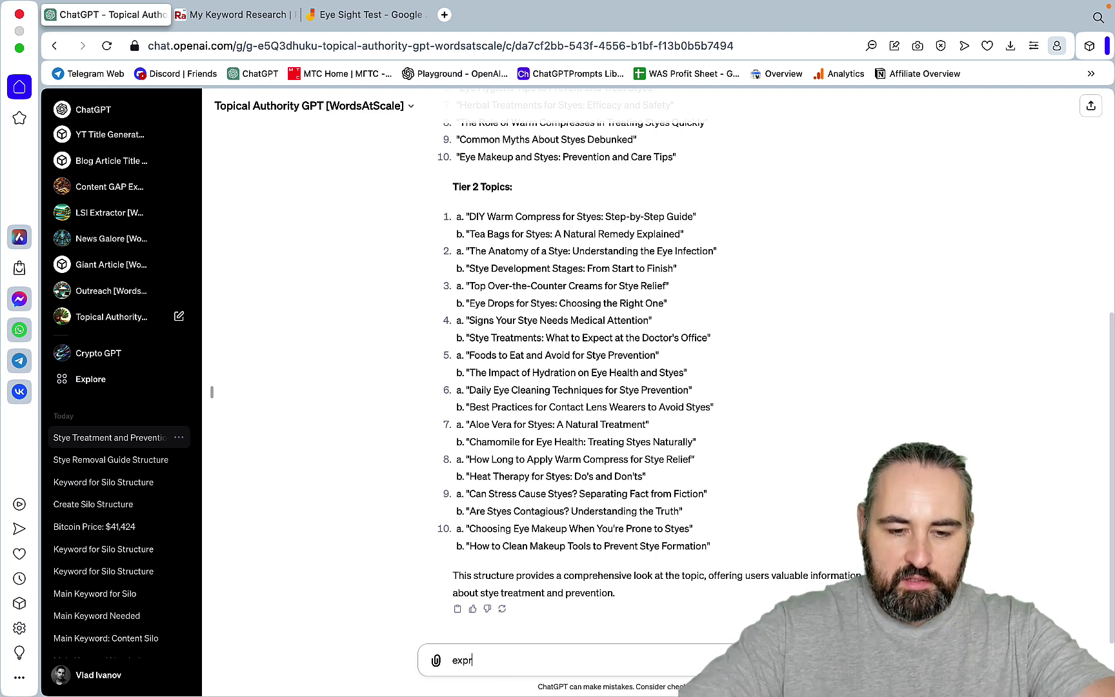
{"action": "type", "text": "ess the ab"}
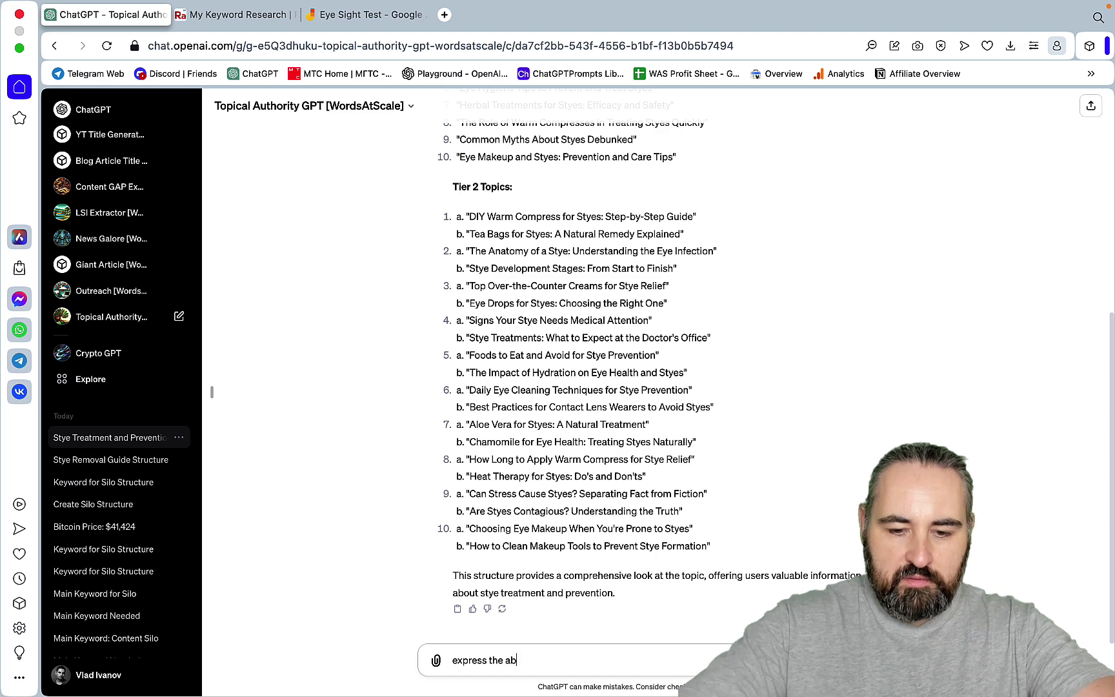
{"action": "type", "text": "ove as a"}
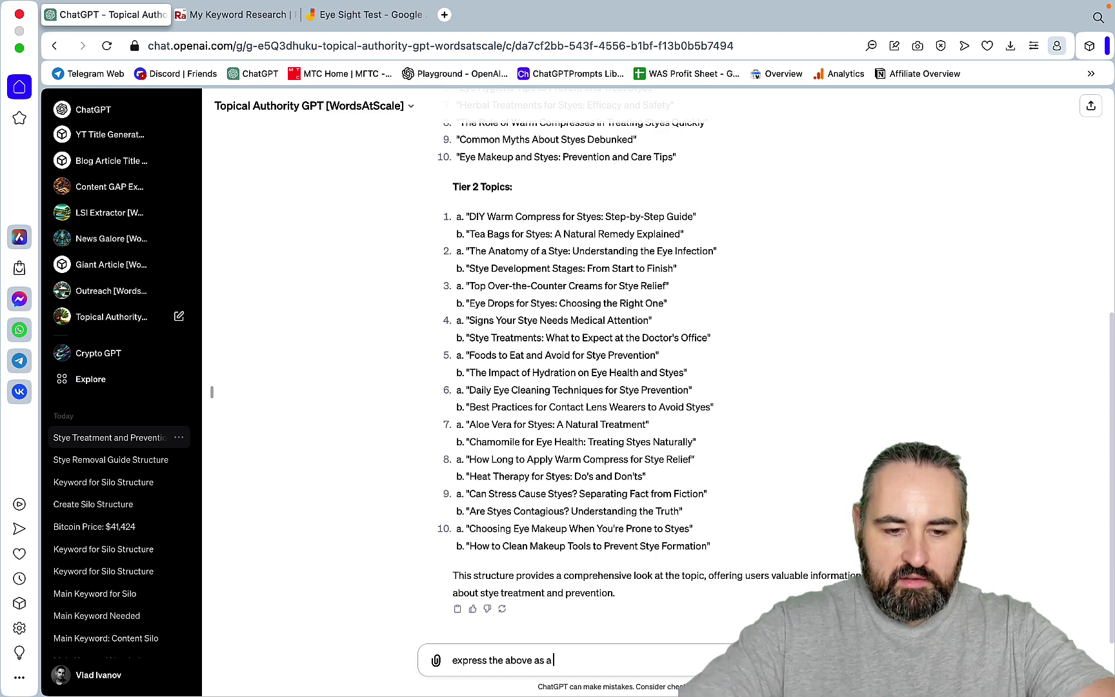
{"action": "type", "text": " 3 column"}
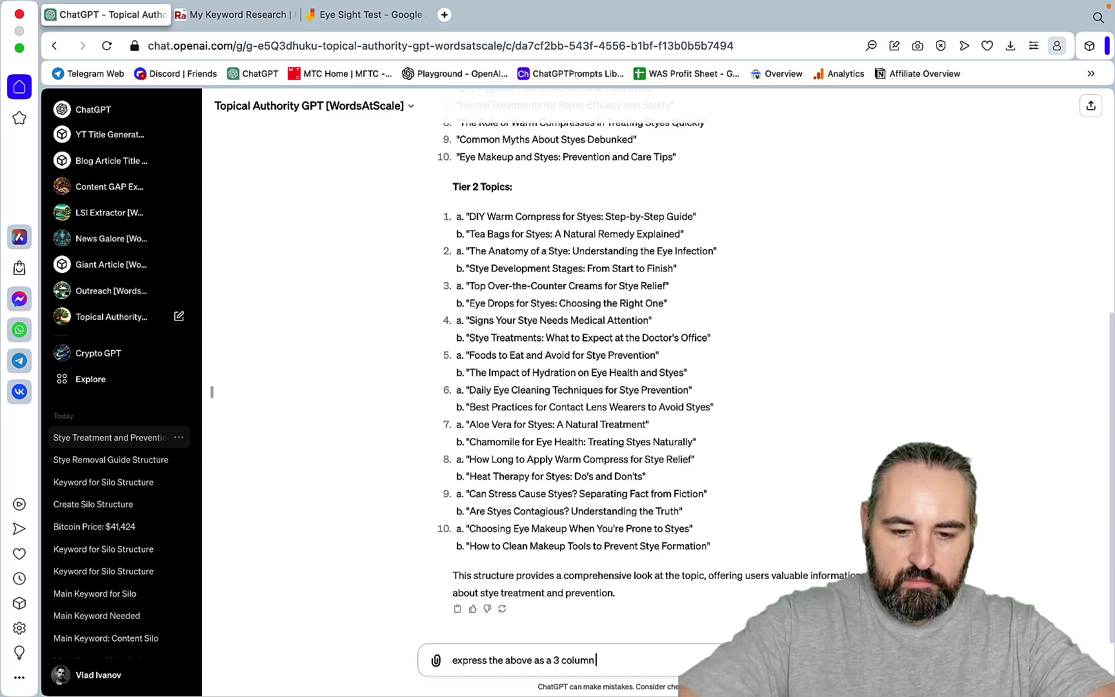
{"action": "type", "text": " table and s"}
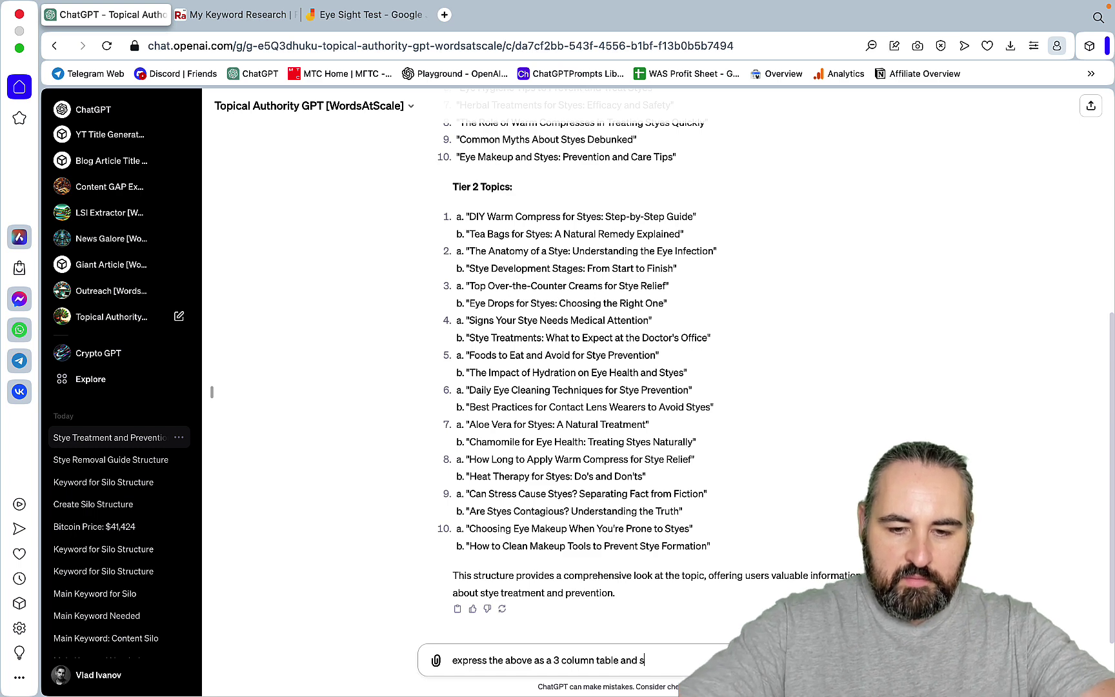
{"action": "type", "text": "ave to "}
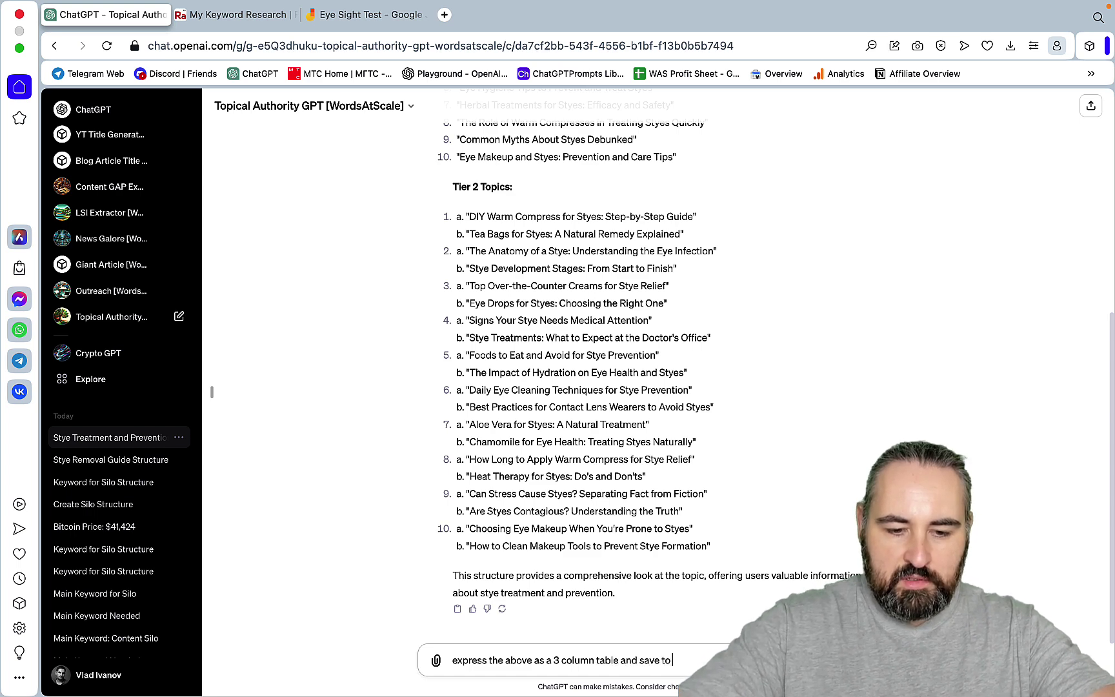
{"action": "type", "text": "xls"}
{"action": "key", "text": "Return"}
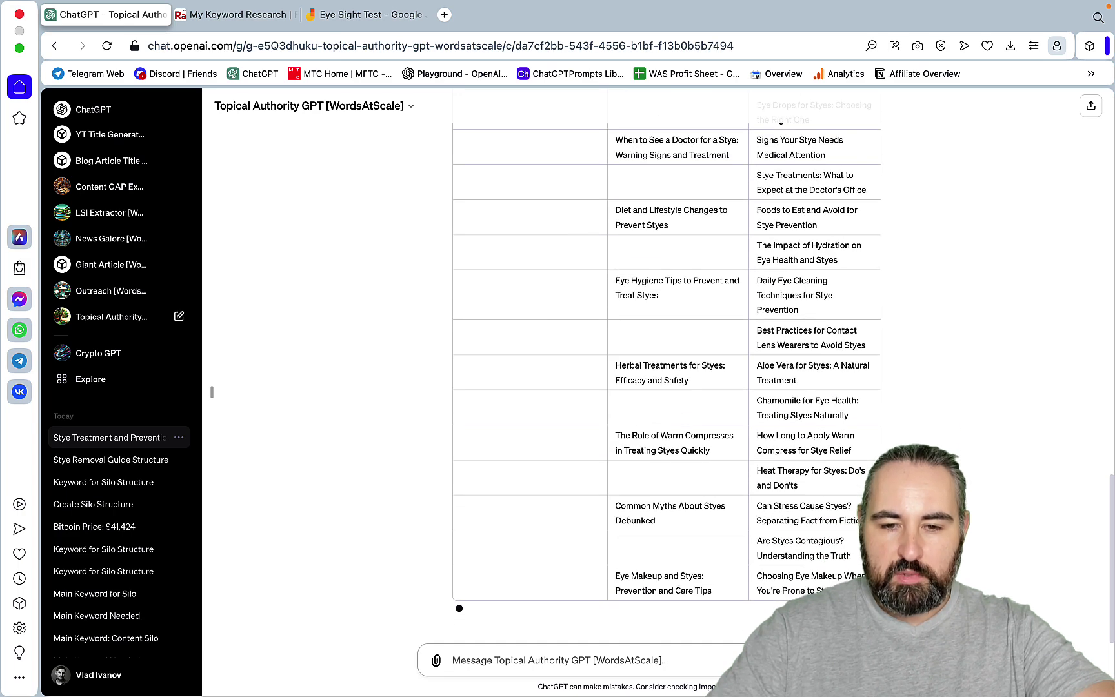
{"action": "scroll", "coordinate": [781, 122], "scroll_direction": "up", "scroll_amount": 5}
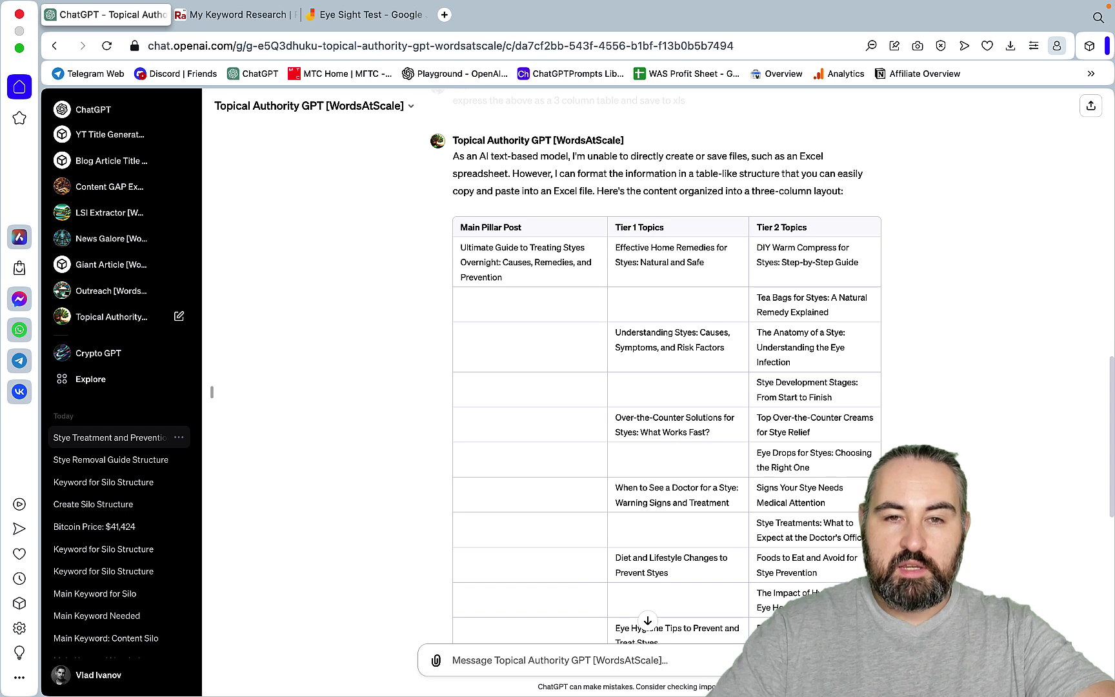